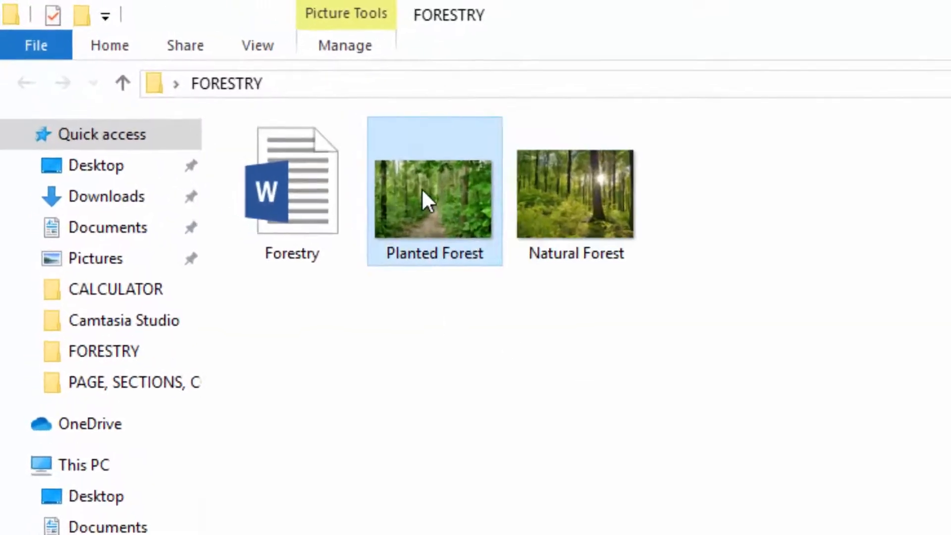
pyautogui.click(457, 188)
pyautogui.click(547, 191)
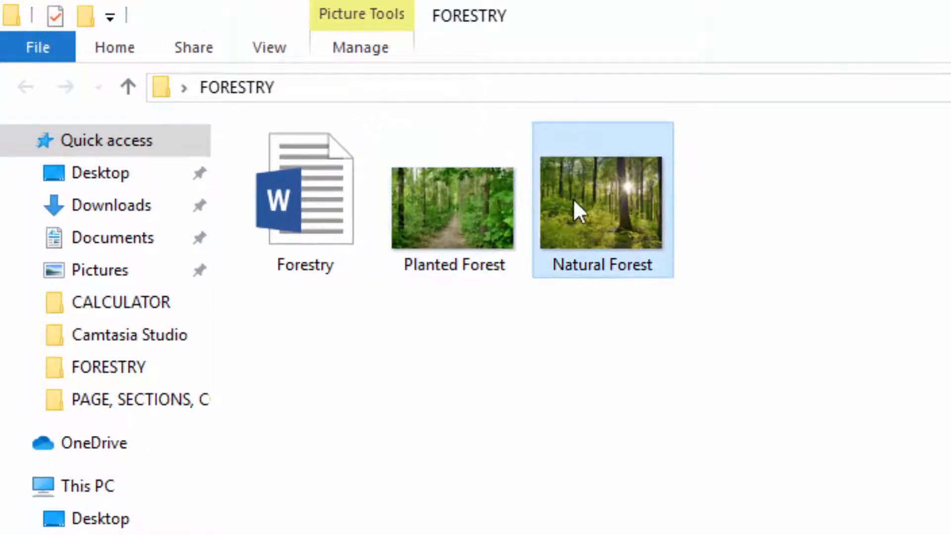
pyautogui.click(444, 204)
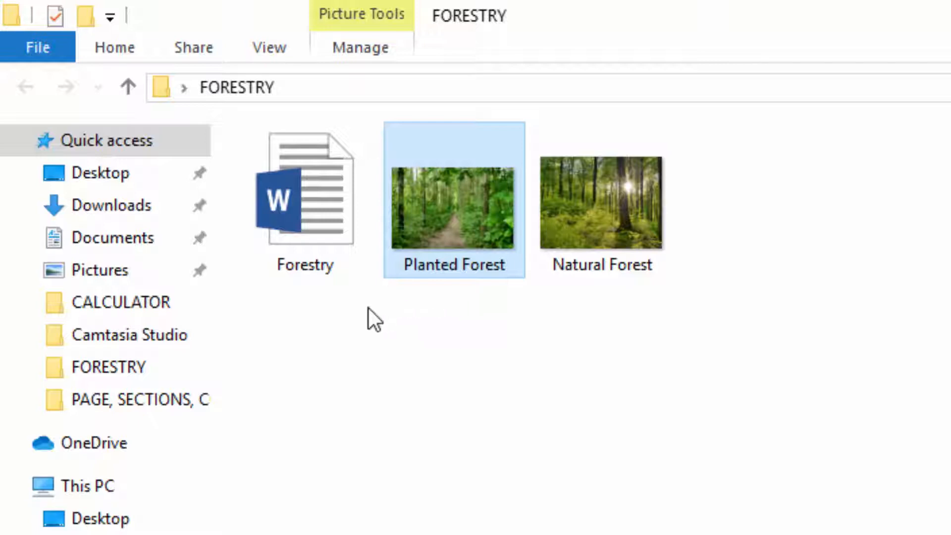
pyautogui.click(332, 350)
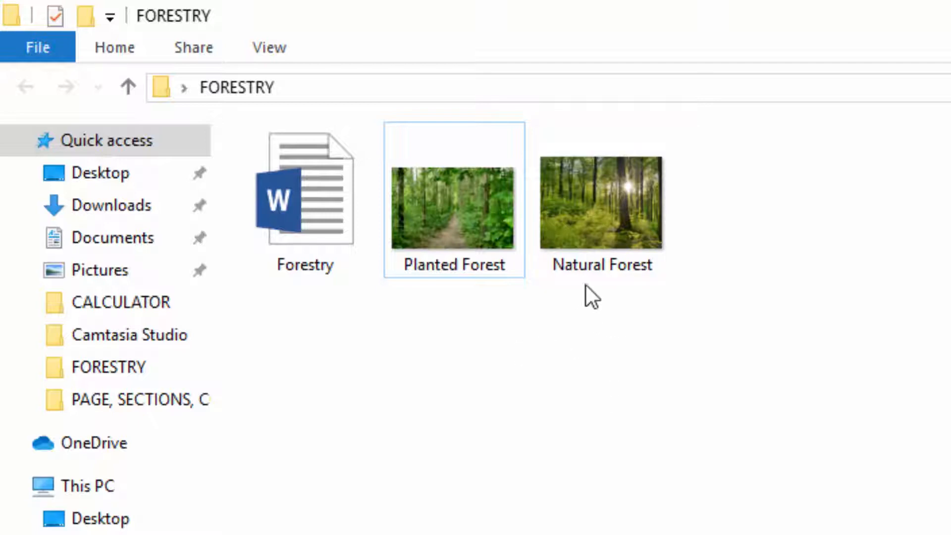
# Open the Planted Forest picture from the FORESTRY folder in Paint and enlarge the Paint window
pyautogui.click(440, 190)
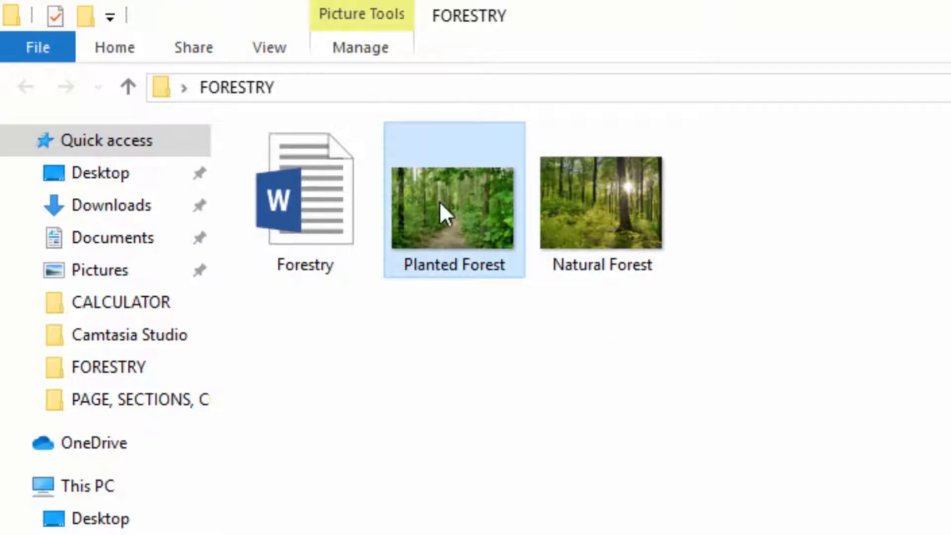
pyautogui.rightClick(444, 209)
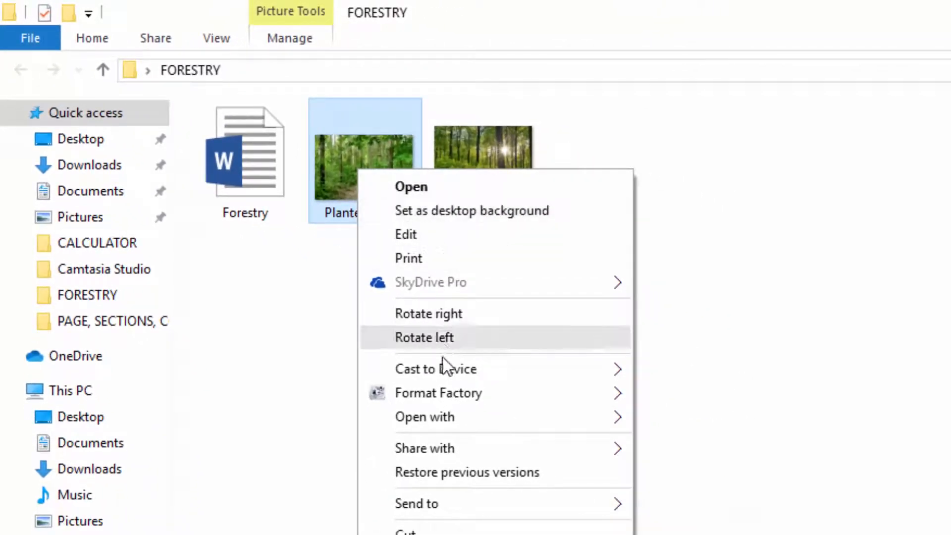
pyautogui.moveTo(445, 419)
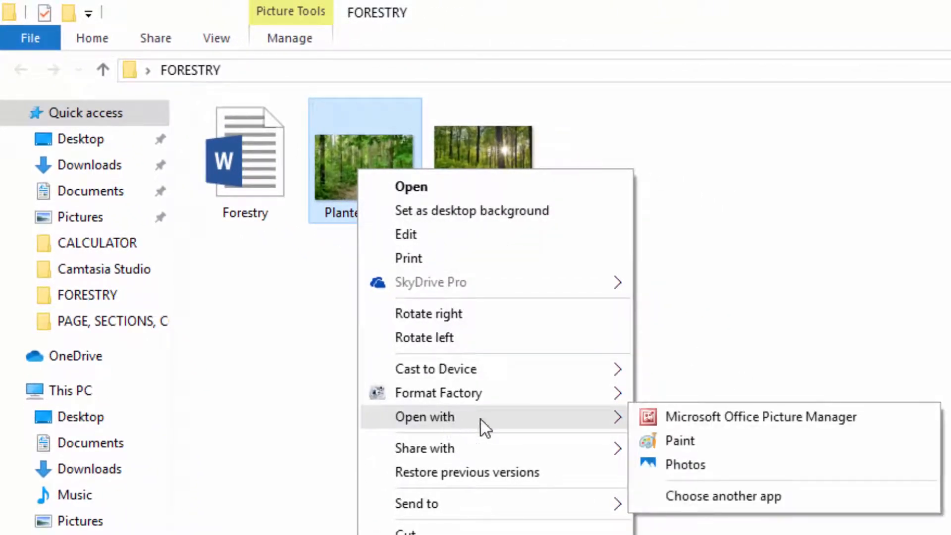
pyautogui.click(679, 441)
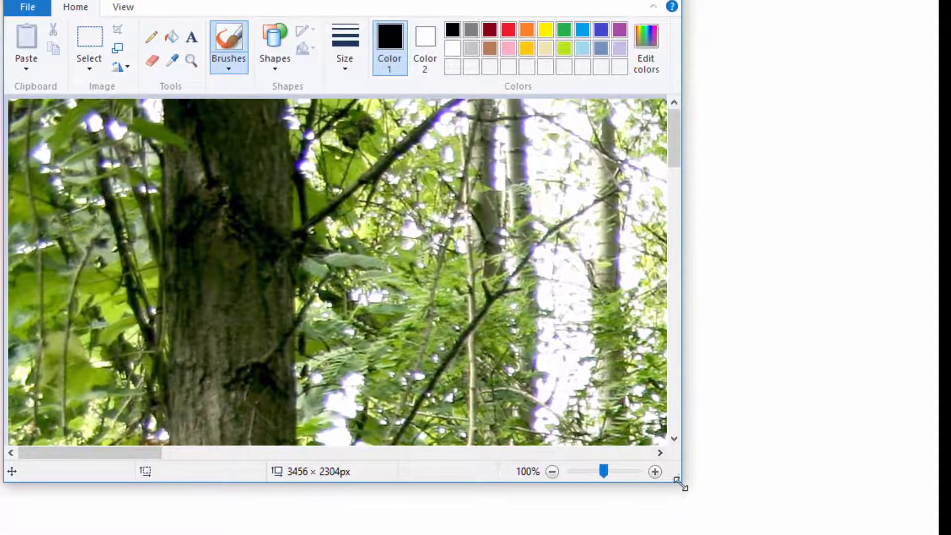
pyautogui.moveTo(679, 483); pyautogui.dragTo(743, 519)
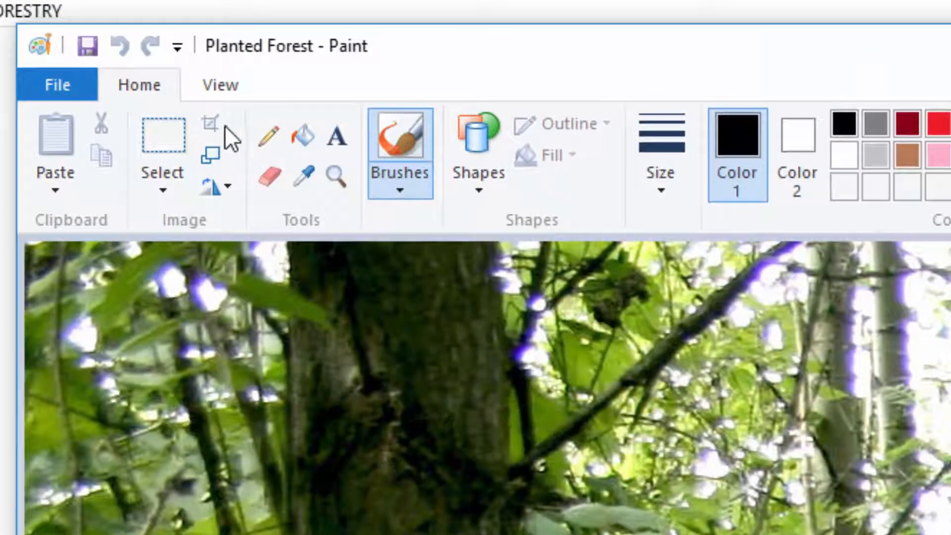
# Resize the Planted Forest picture by pixels to a horizontal size of 400, maintaining its aspect ratio
pyautogui.click(212, 154)
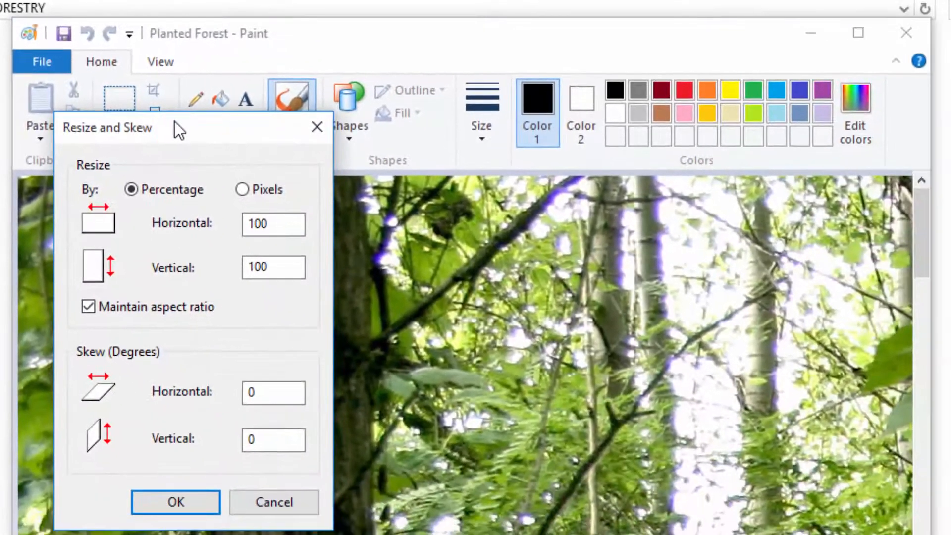
pyautogui.moveTo(175, 121); pyautogui.dragTo(225, 134)
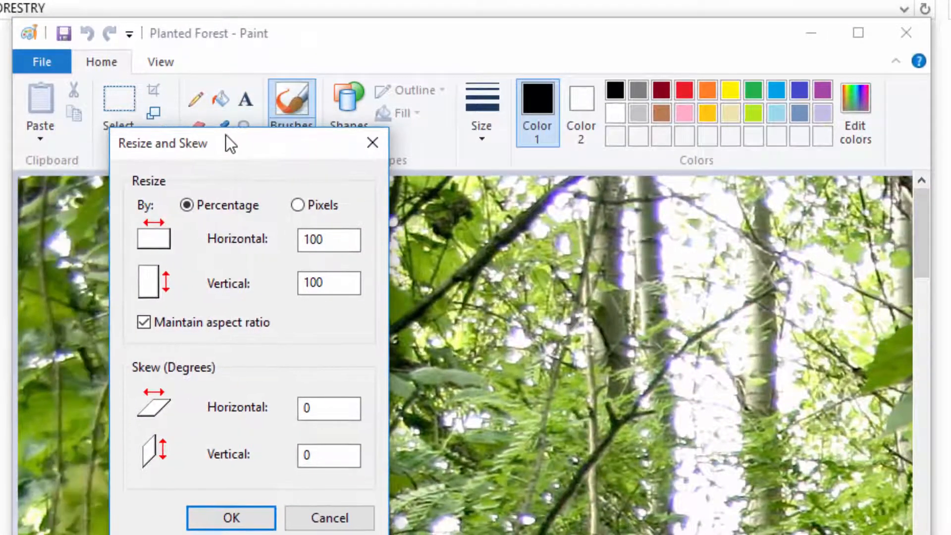
pyautogui.click(300, 205)
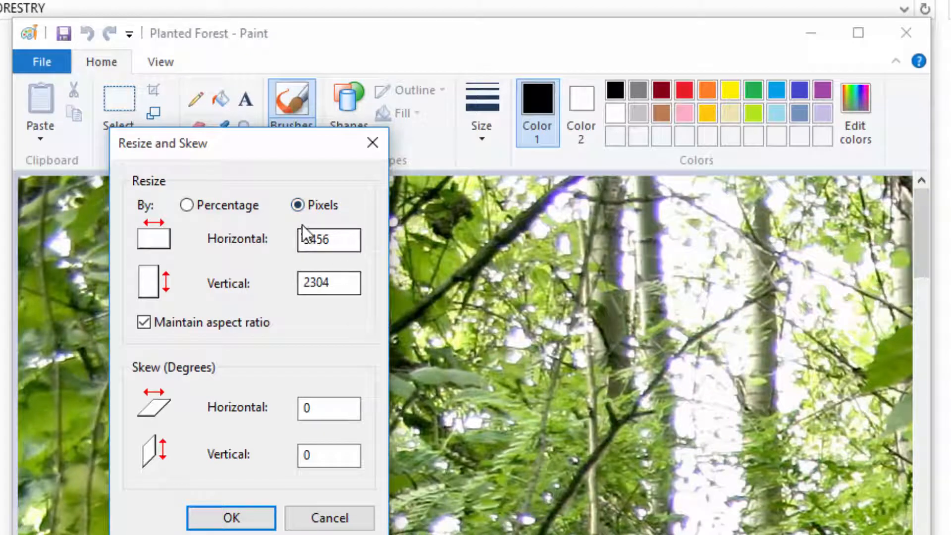
pyautogui.click(346, 245)
pyautogui.moveTo(346, 244); pyautogui.dragTo(230, 238)
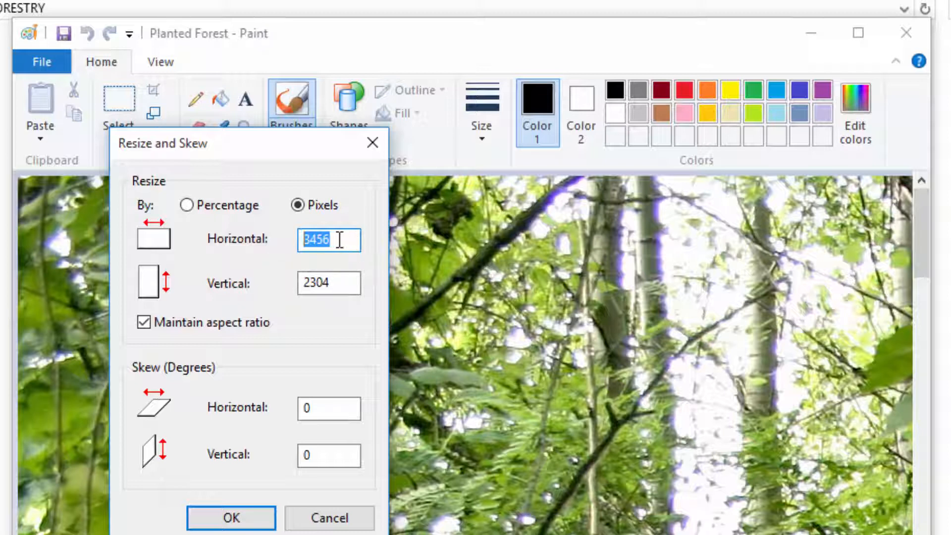
pyautogui.write('400')
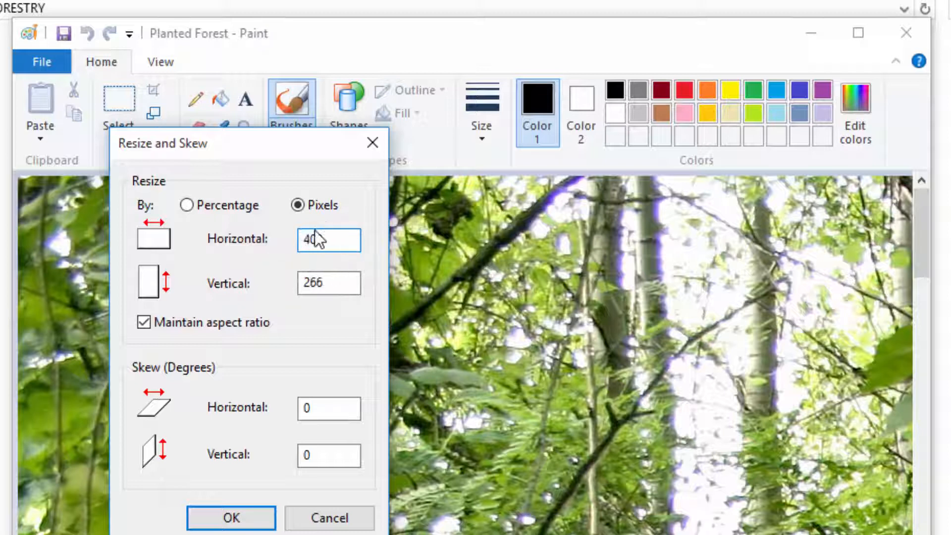
pyautogui.click(240, 515)
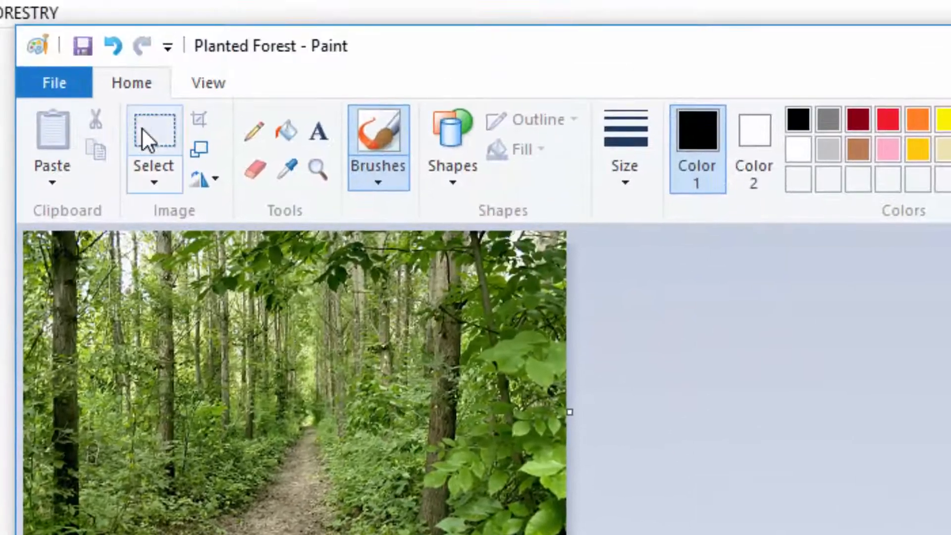
# Crop the Planted Forest picture to a full-width 400 × 200 px area starting 40 px below its upper edge, save it and close Paint
pyautogui.click(152, 133)
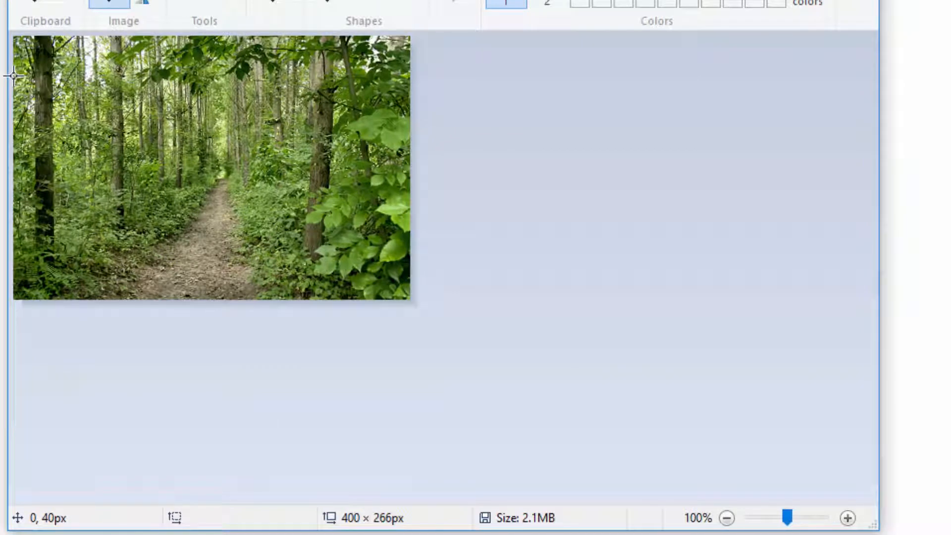
pyautogui.moveTo(20, 74); pyautogui.dragTo(412, 114)
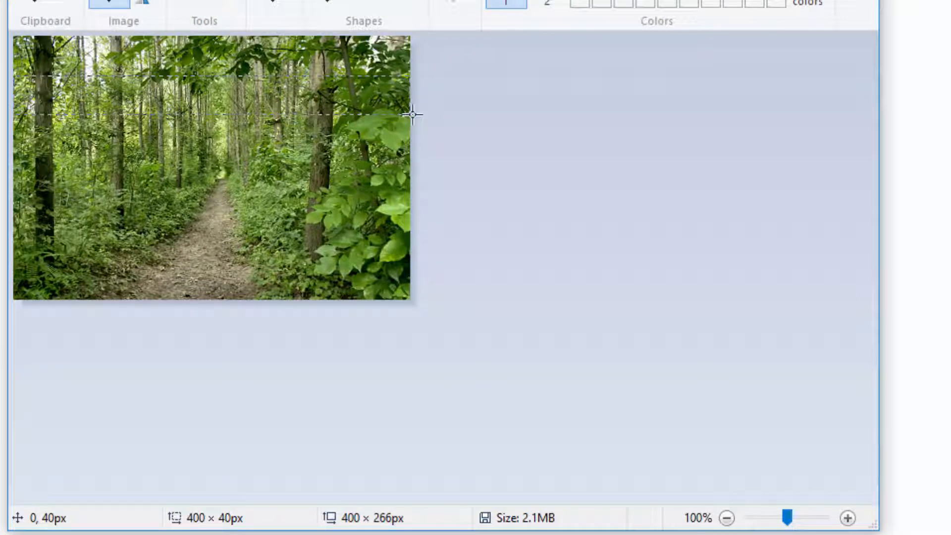
pyautogui.moveTo(411, 114); pyautogui.dragTo(412, 272)
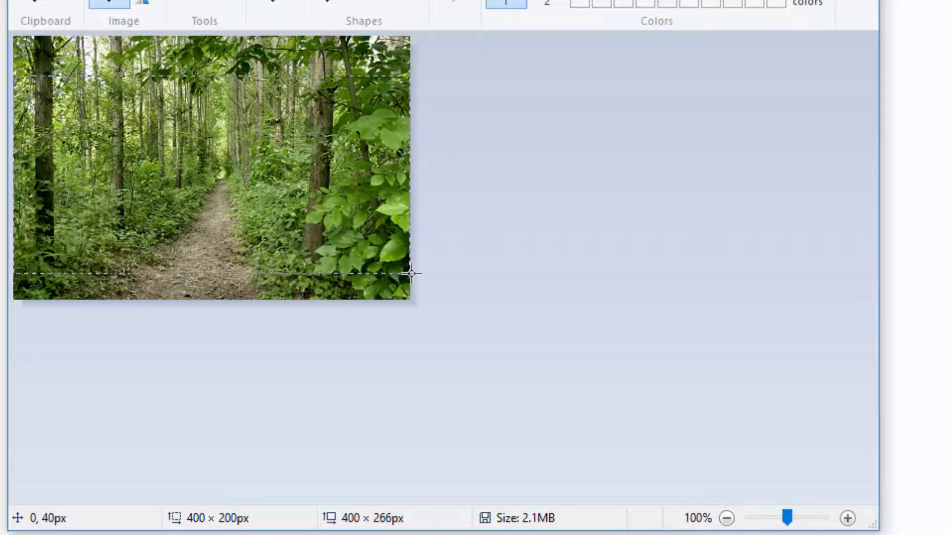
pyautogui.moveTo(412, 272); pyautogui.dragTo(412, 273)
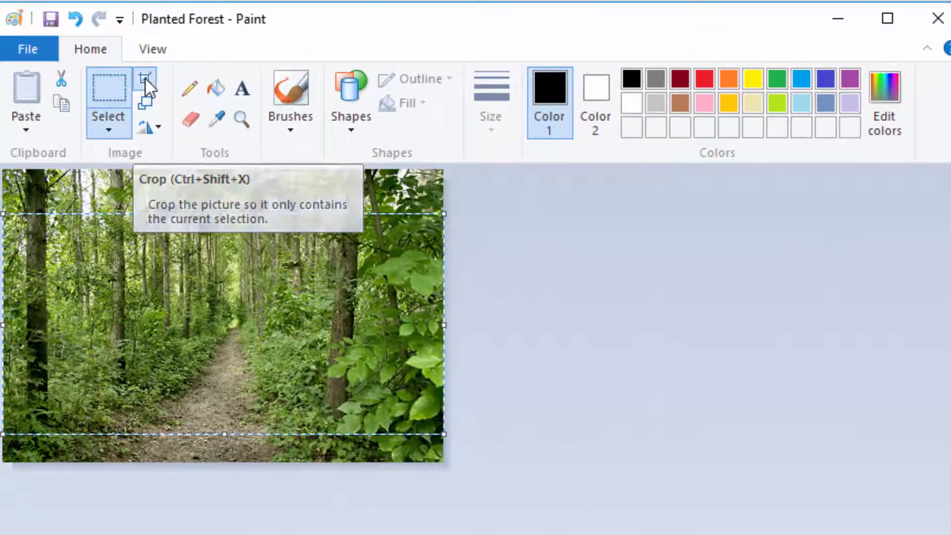
pyautogui.click(145, 78)
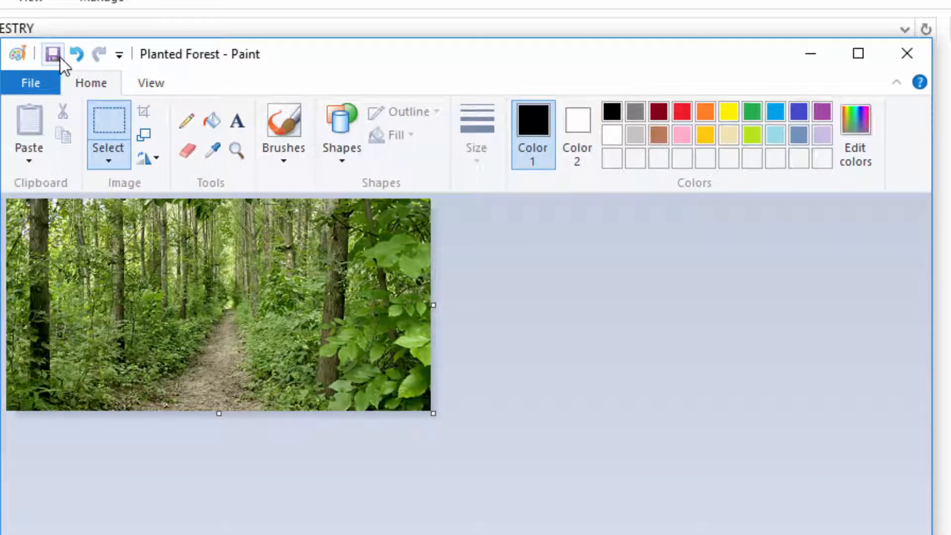
pyautogui.click(910, 51)
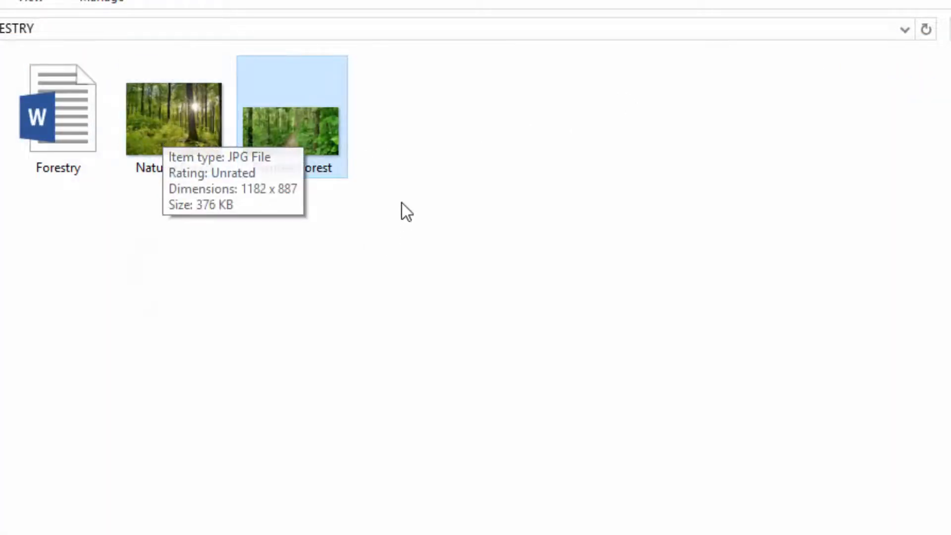
# Open the Natural Forest picture from the FORESTRY folder in Paint
pyautogui.click(169, 127)
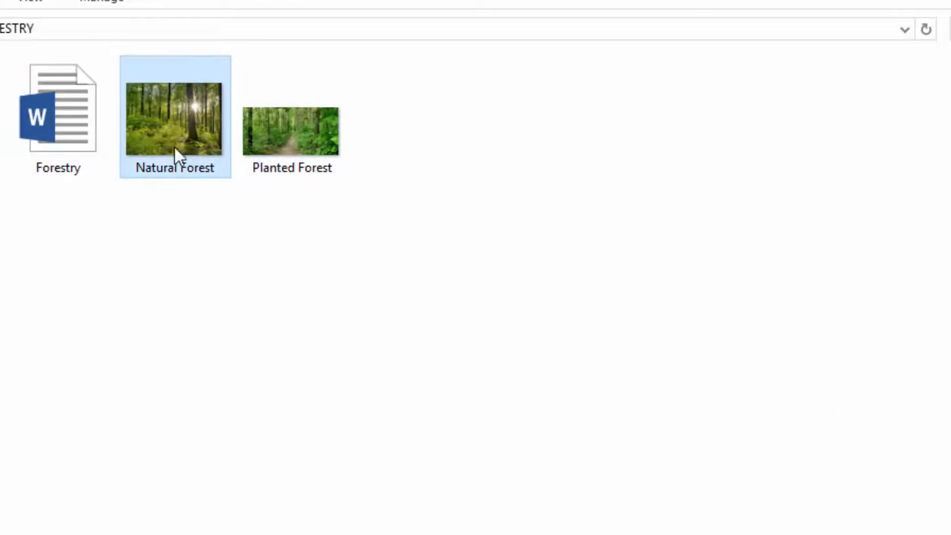
pyautogui.rightClick(160, 124)
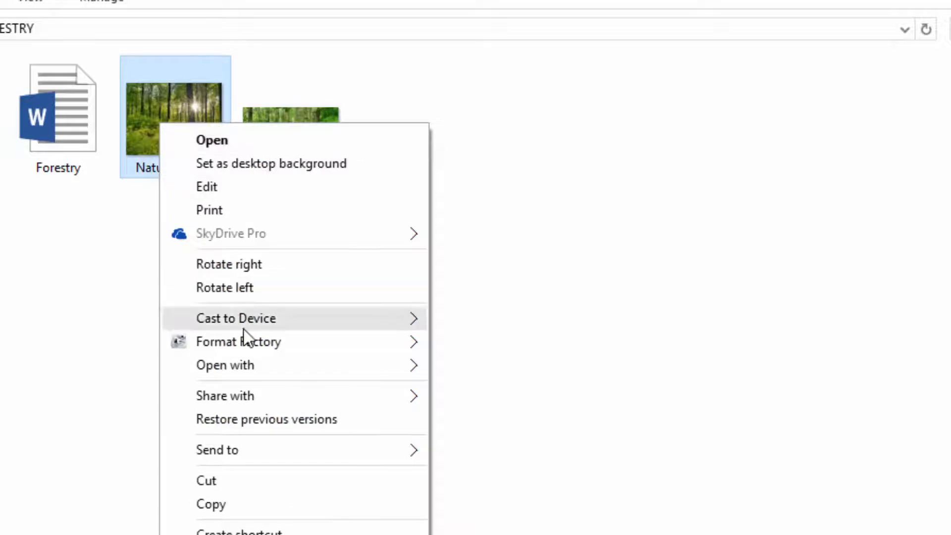
pyautogui.moveTo(248, 368)
pyautogui.click(466, 390)
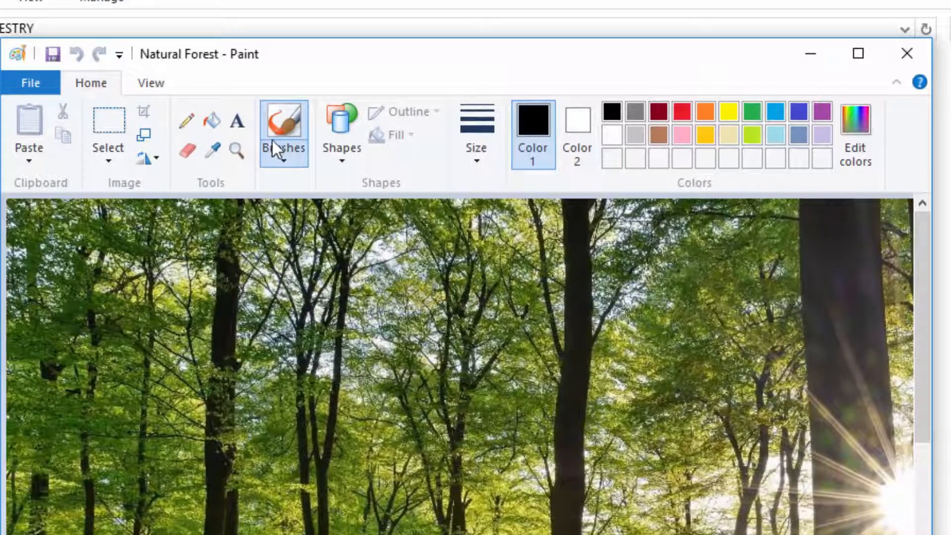
pyautogui.moveTo(379, 59); pyautogui.dragTo(355, 72)
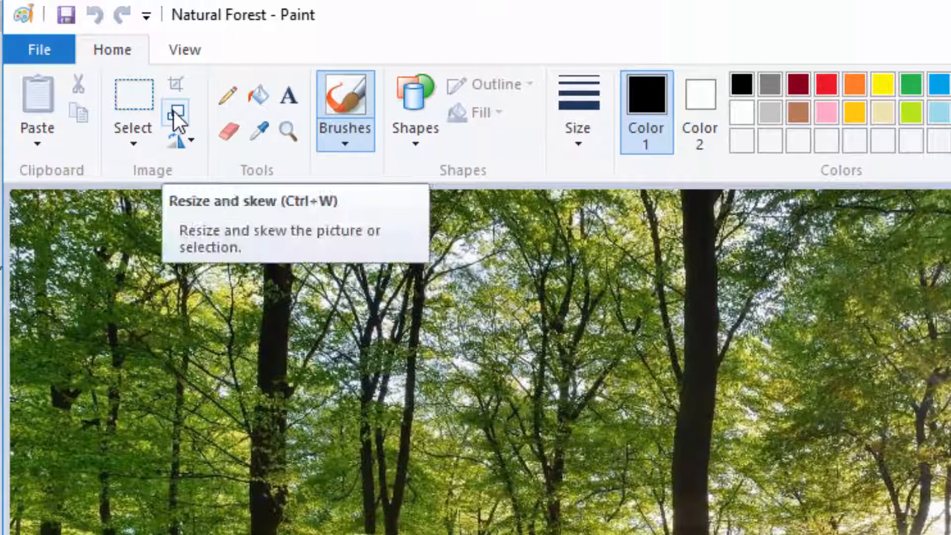
# Resize the Natural Forest picture by pixels to a horizontal size of 400, maintaining its aspect ratio
pyautogui.click(173, 111)
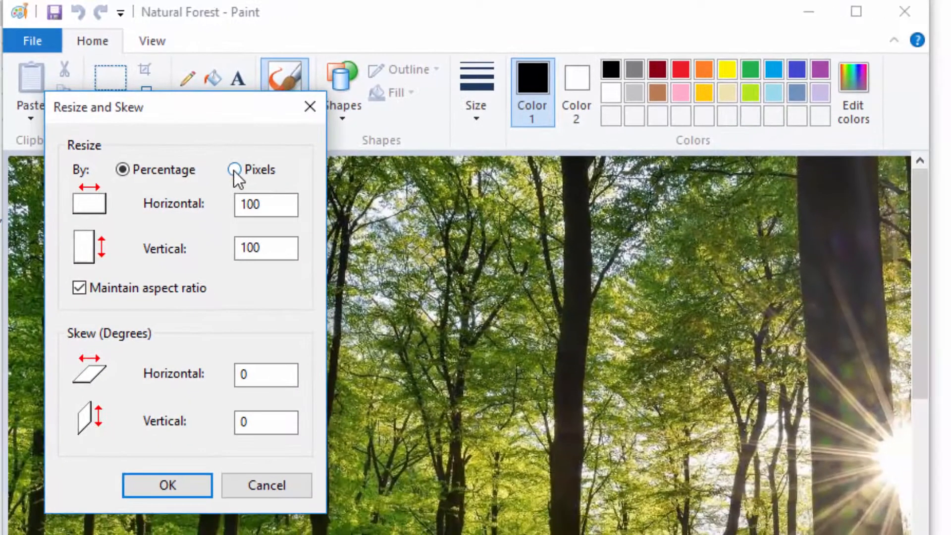
pyautogui.click(234, 169)
pyautogui.moveTo(272, 206); pyautogui.dragTo(155, 201)
pyautogui.write('400')
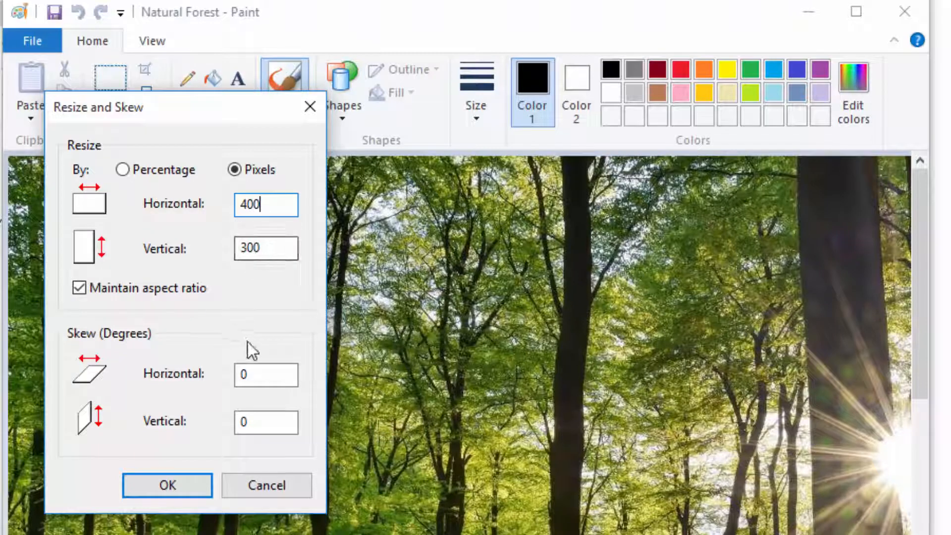
pyautogui.click(167, 486)
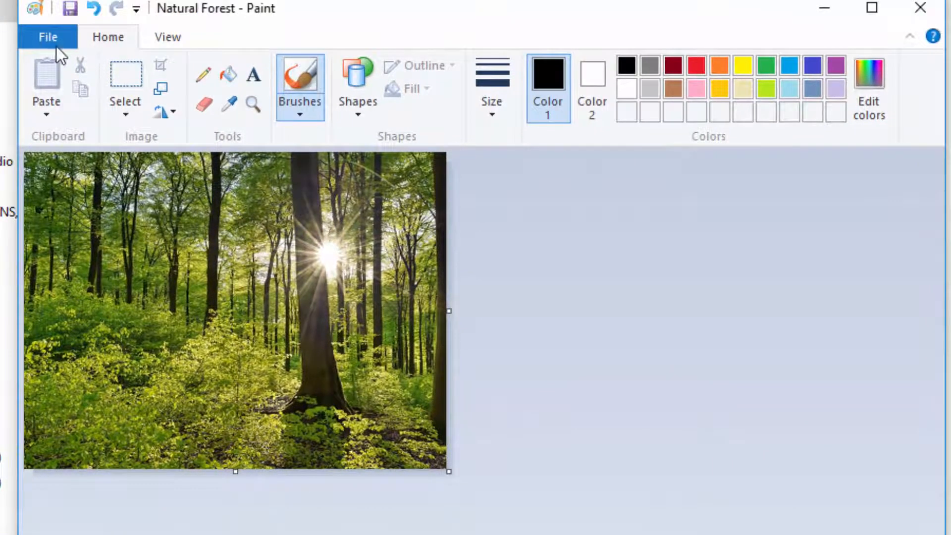
# Crop the Natural Forest picture to a full-width area of about 400 × 200 px starting 42 px down, save it and close Paint
pyautogui.click(127, 72)
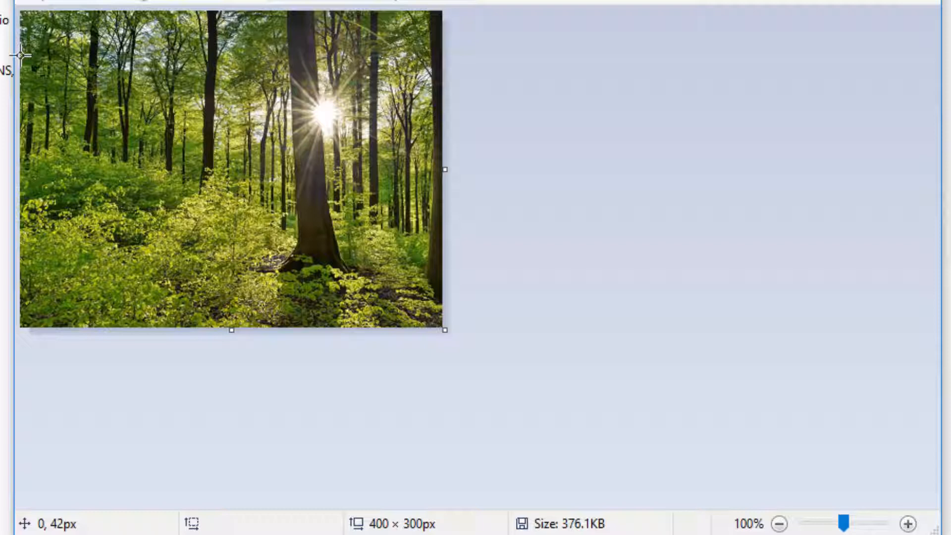
pyautogui.moveTo(21, 55)
pyautogui.mouseDown()
pyautogui.moveTo(346, 169)
pyautogui.moveTo(385, 189)
pyautogui.moveTo(451, 261)
pyautogui.mouseUp()
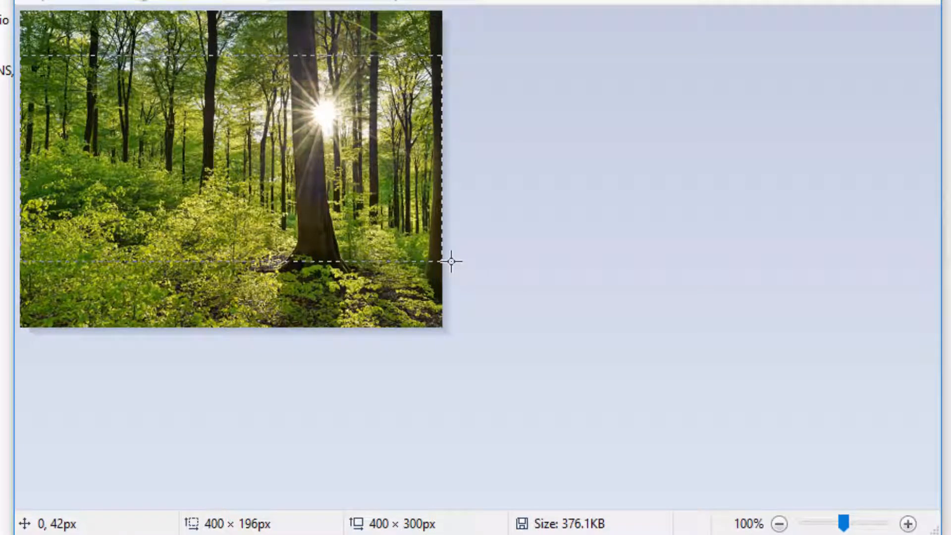
pyautogui.moveTo(451, 261); pyautogui.dragTo(452, 265)
pyautogui.moveTo(452, 265); pyautogui.dragTo(452, 265)
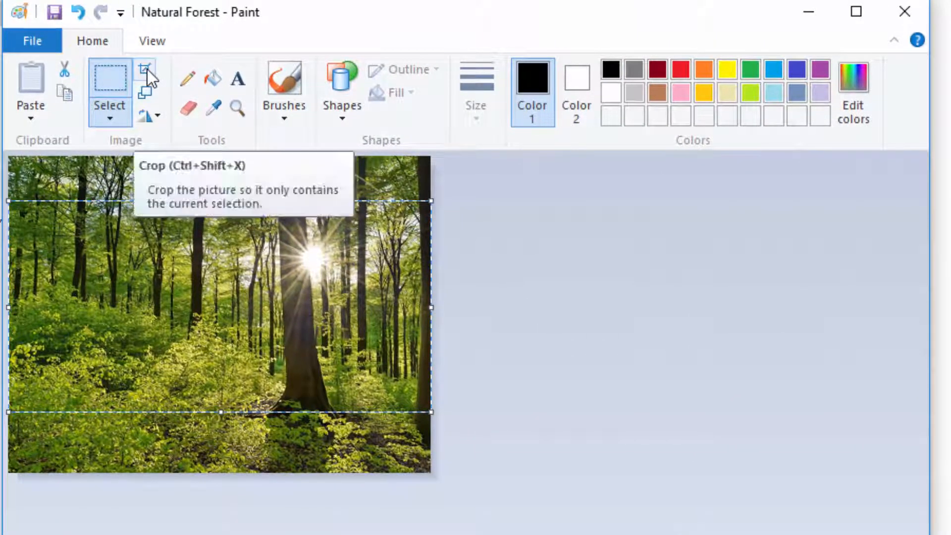
pyautogui.click(147, 69)
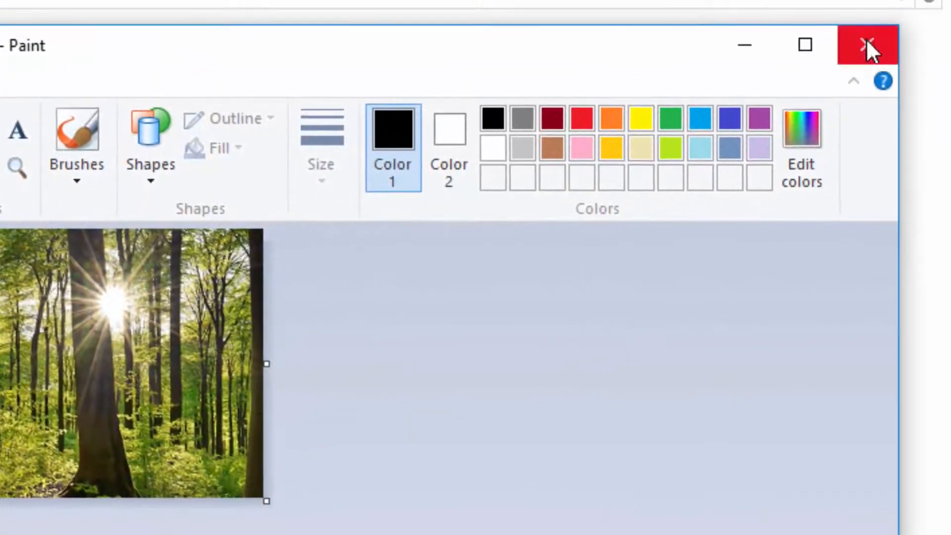
pyautogui.click(923, 38)
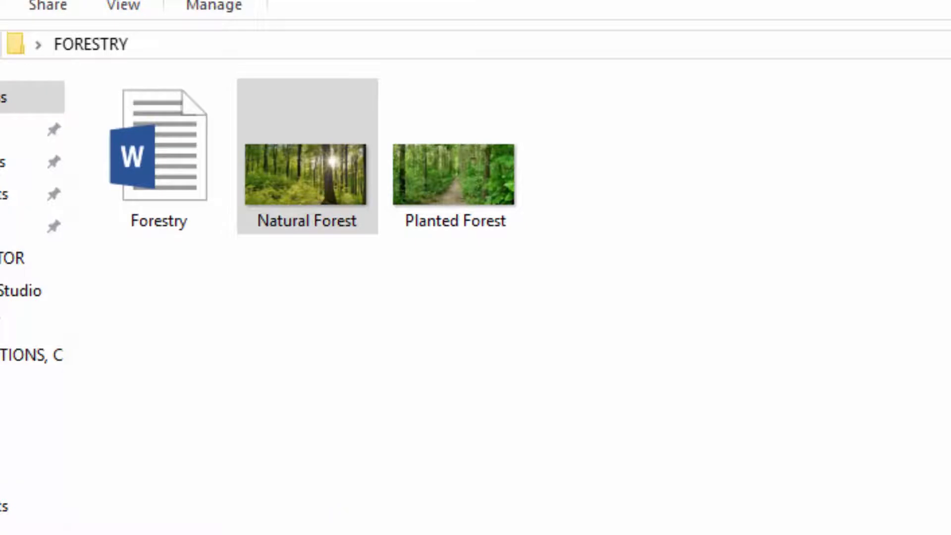
pyautogui.click(320, 166)
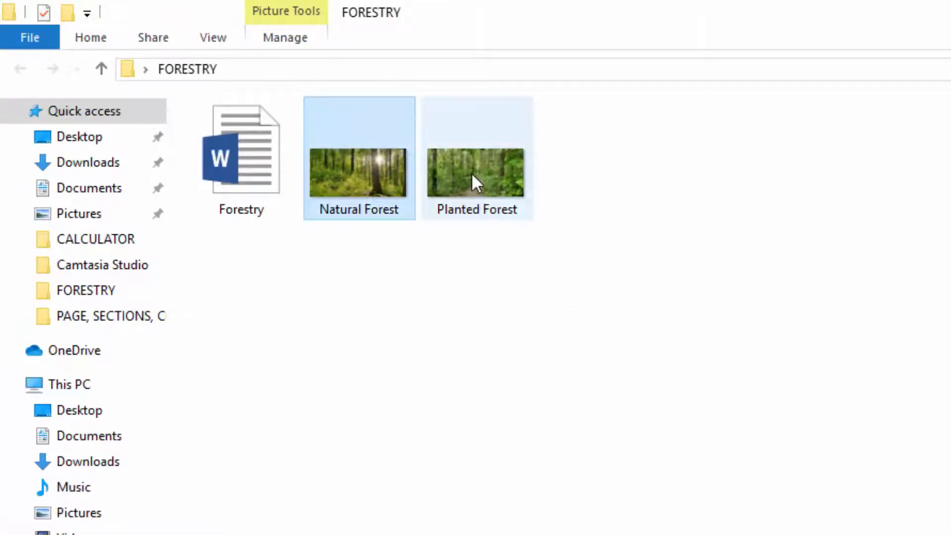
pyautogui.click(470, 172)
pyautogui.click(364, 167)
pyautogui.click(505, 171)
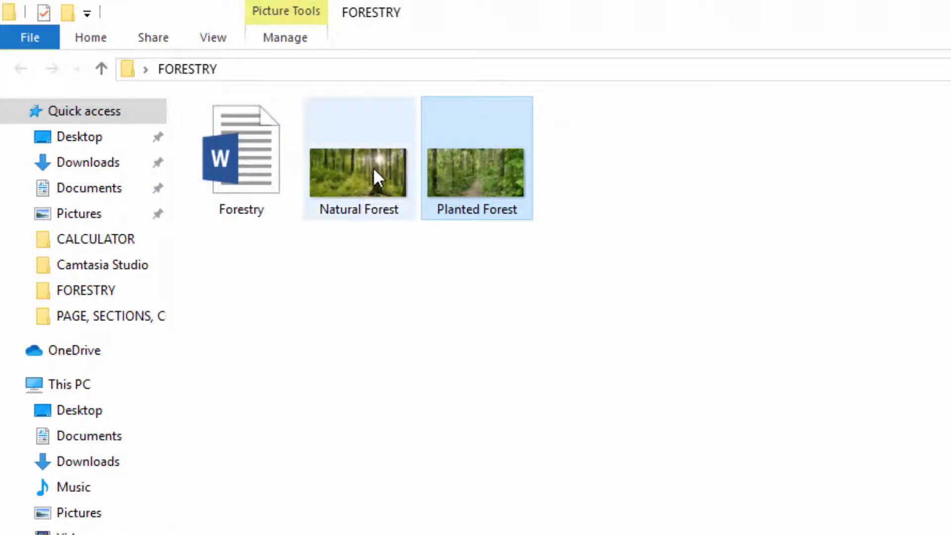
# Open the Forestry document from the FORESTRY folder in Word
pyautogui.doubleClick(264, 147)
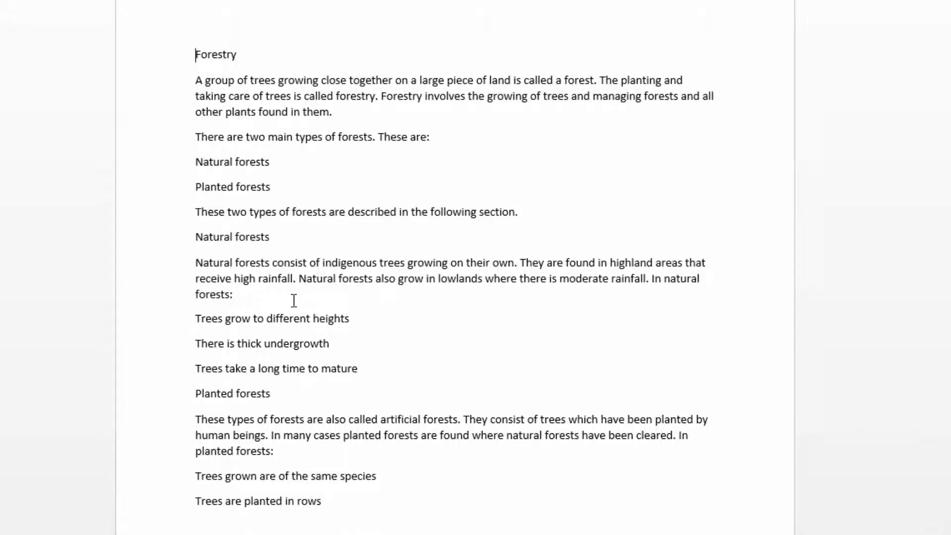
# Change the font of the "Forestry" title line at the start of the document to Chiller
pyautogui.moveTo(228, 63); pyautogui.dragTo(161, 59)
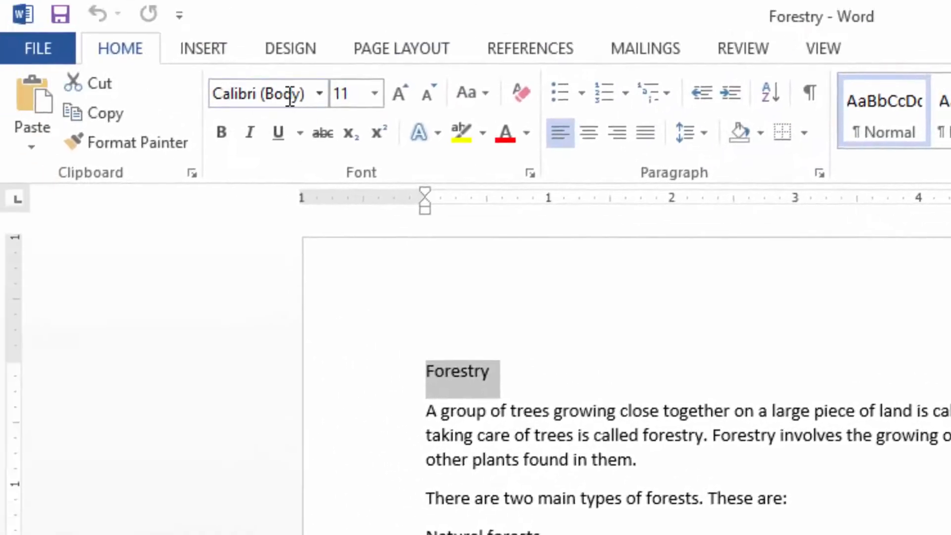
pyautogui.click(319, 94)
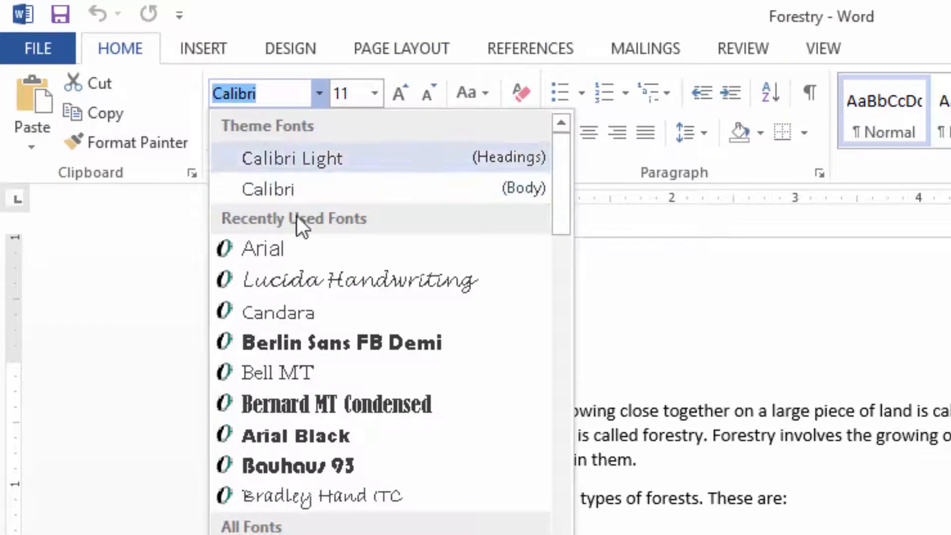
pyautogui.scroll(-4, 295, 436)
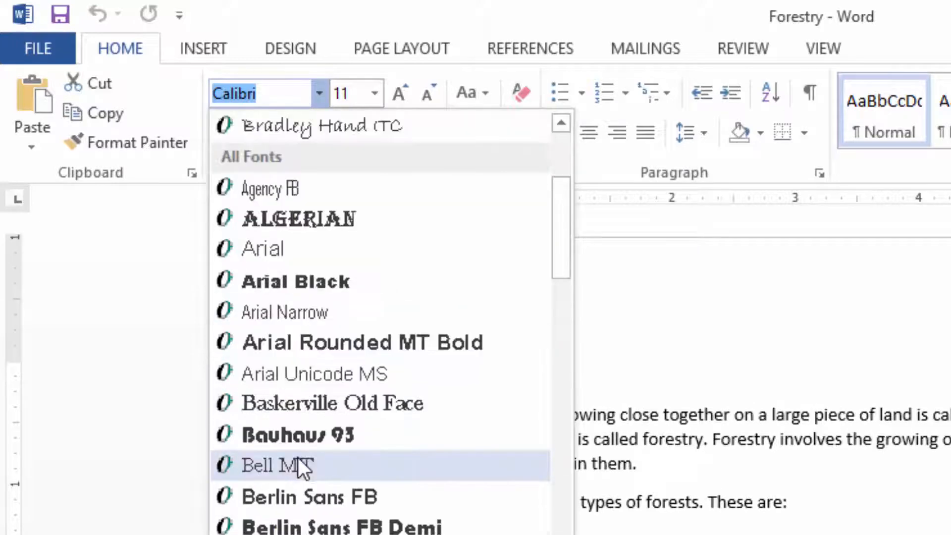
pyautogui.scroll(-2, 356, 453)
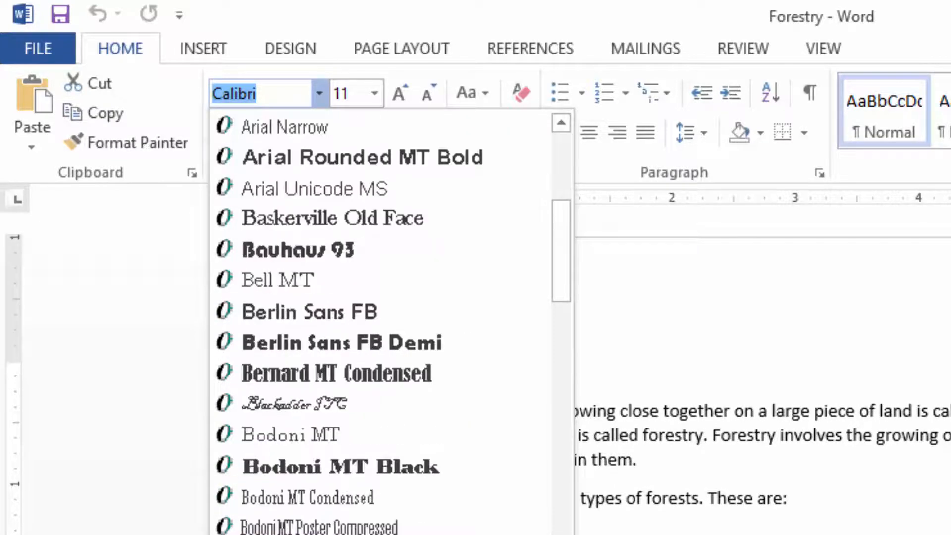
pyautogui.scroll(-1, 272, 483)
pyautogui.scroll(-1, 277, 421)
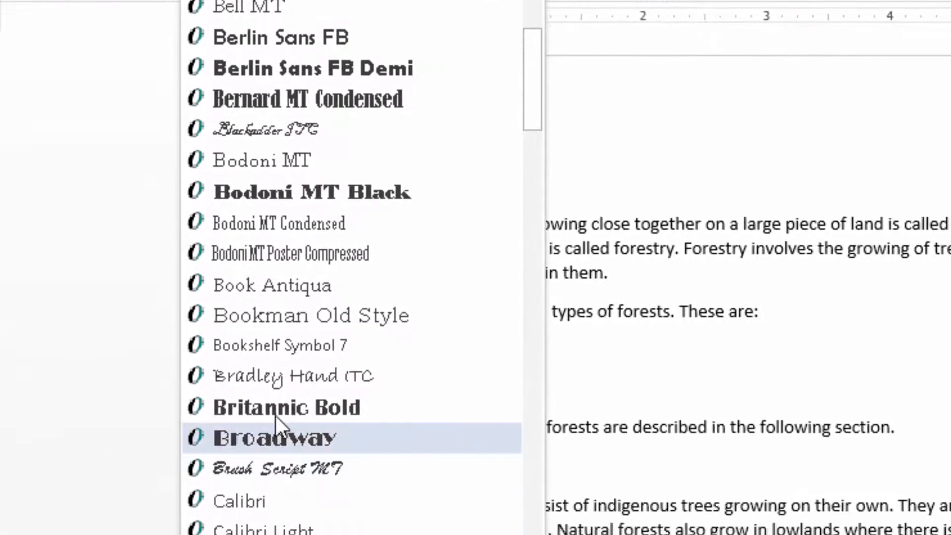
pyautogui.scroll(-3, 276, 428)
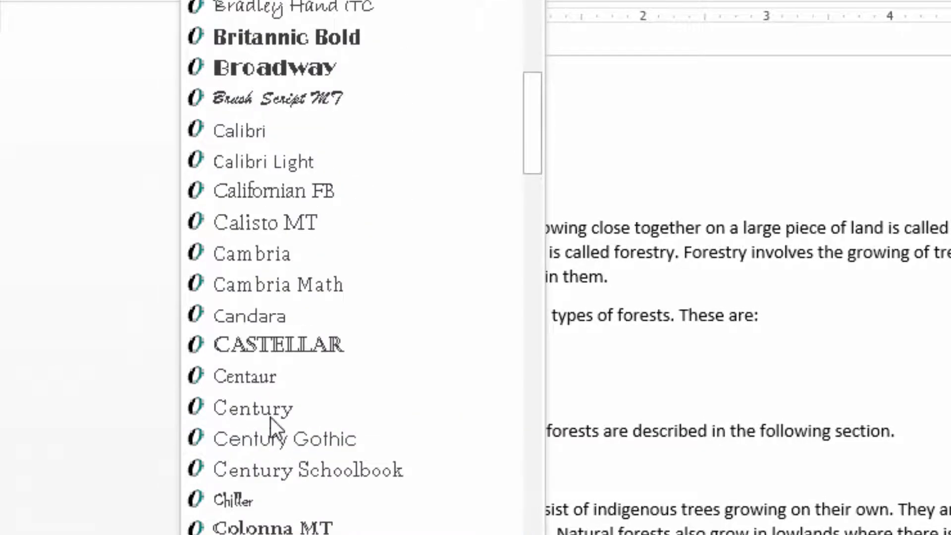
pyautogui.click(234, 498)
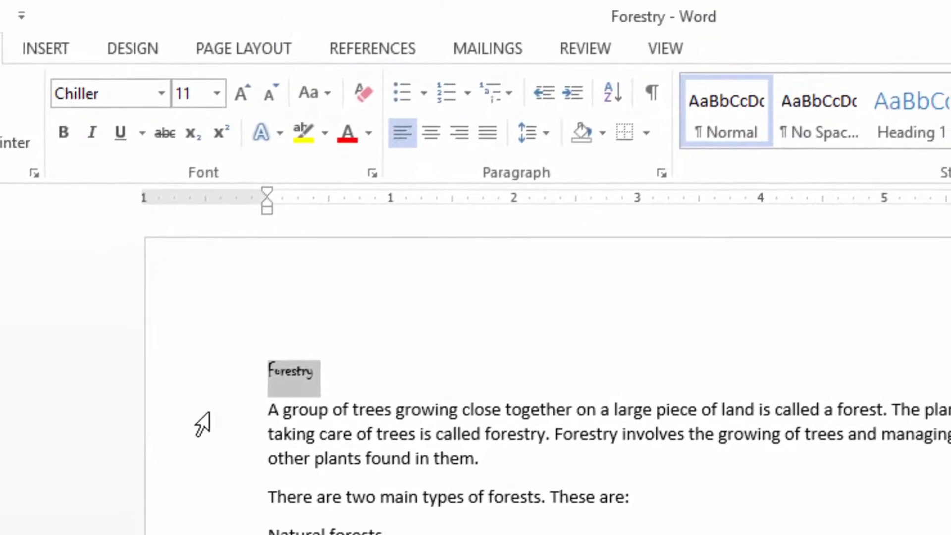
# Colour the "Forestry" title red and set its font size to 36
pyautogui.click(347, 135)
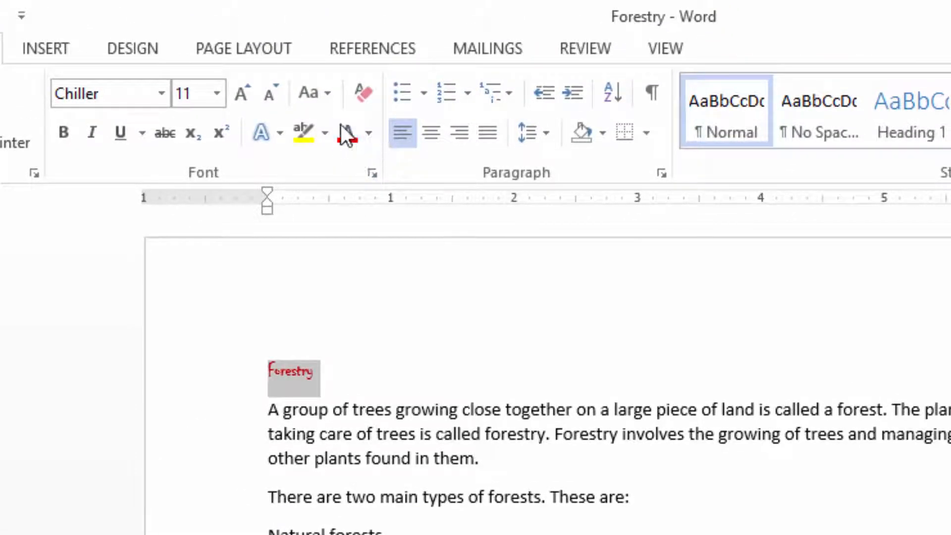
pyautogui.click(216, 93)
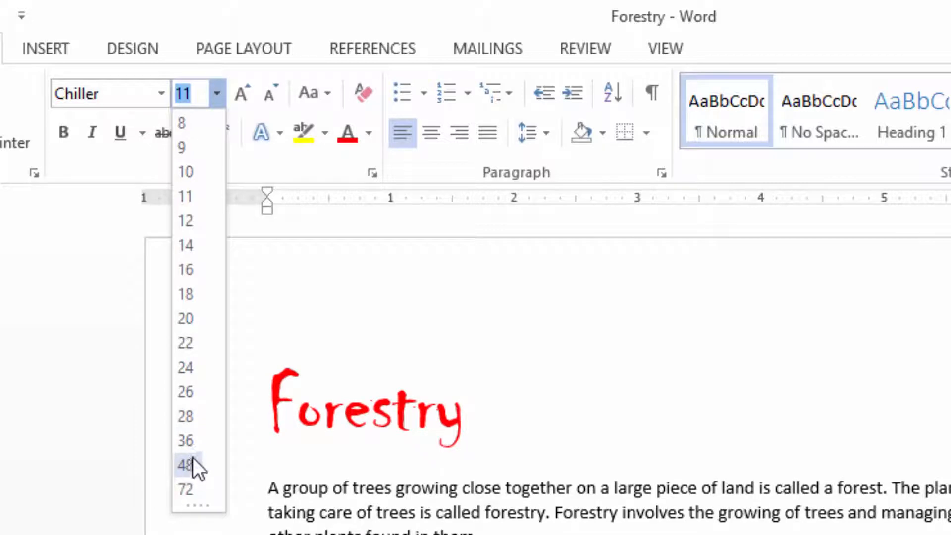
pyautogui.click(186, 441)
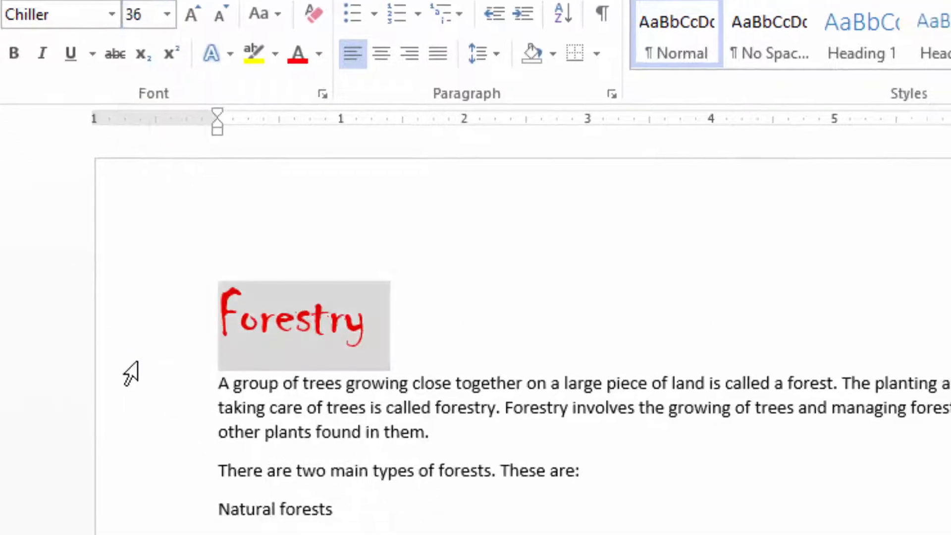
pyautogui.click(263, 215)
pyautogui.scroll(-2, 285, 334)
pyautogui.scroll(2, 342, 331)
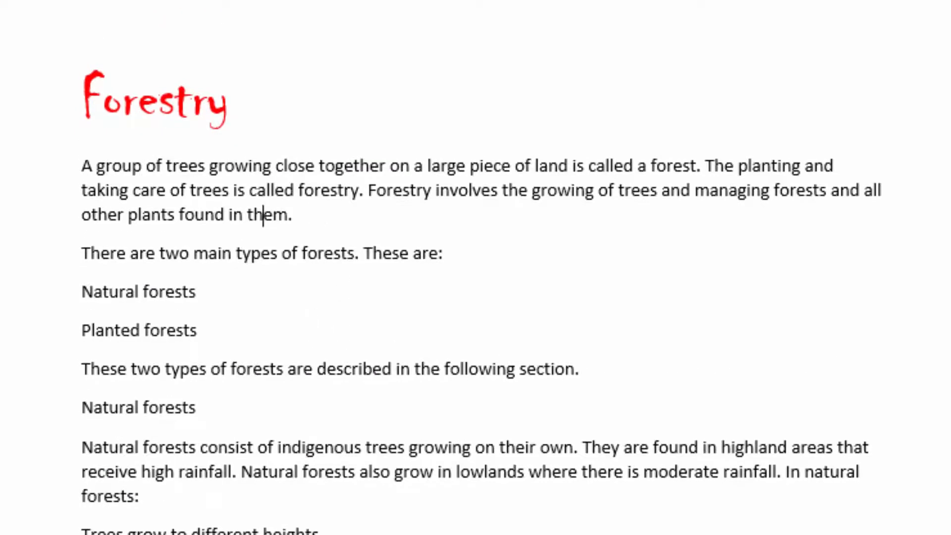